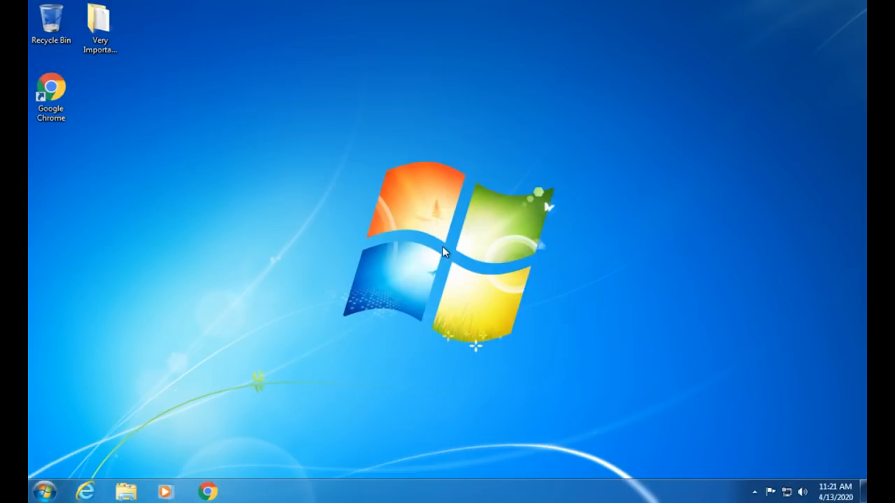
Check the current date and time in the system clock's calendar
click(836, 492)
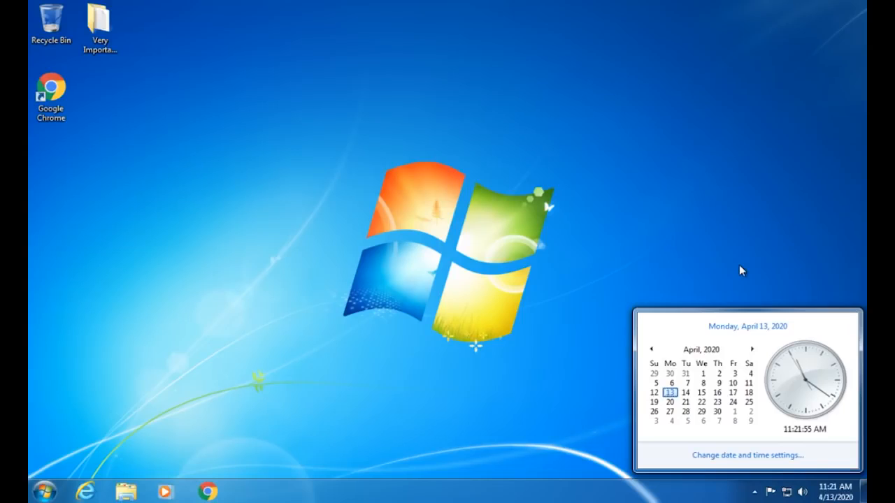
click(740, 267)
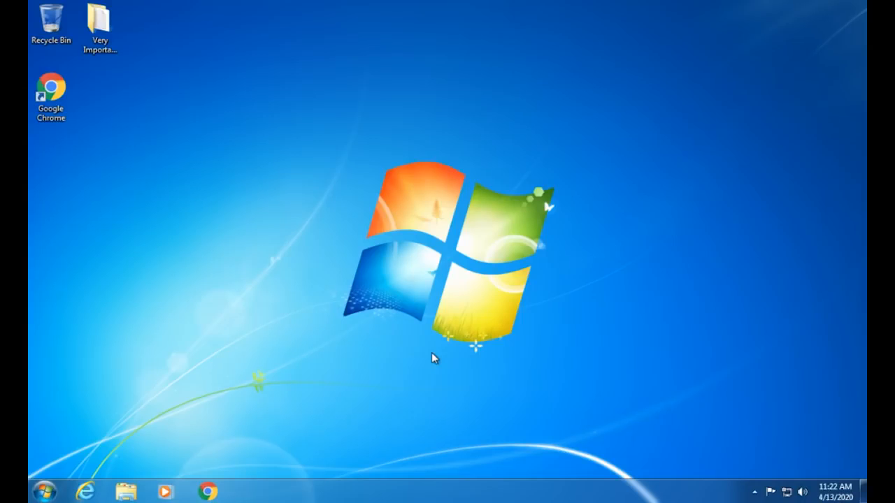
Review the computer's basic system information, including Windows edition, hardware and activation status, and close it
click(45, 491)
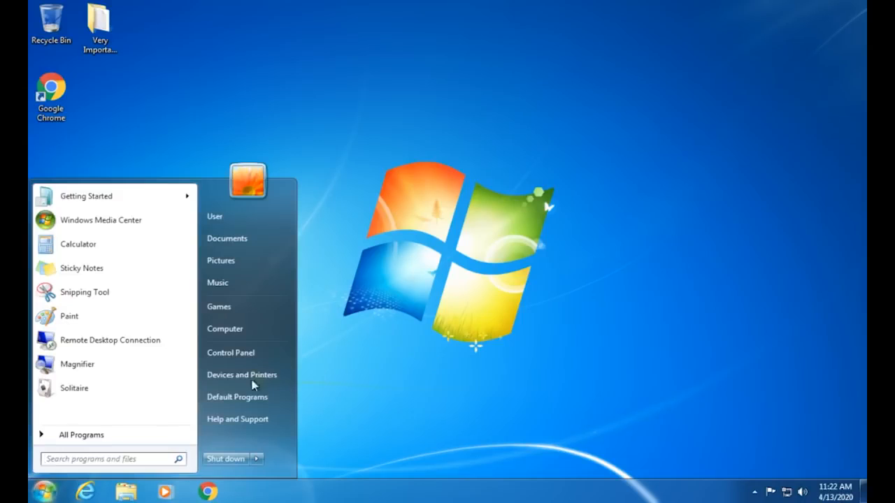
right_click(225, 329)
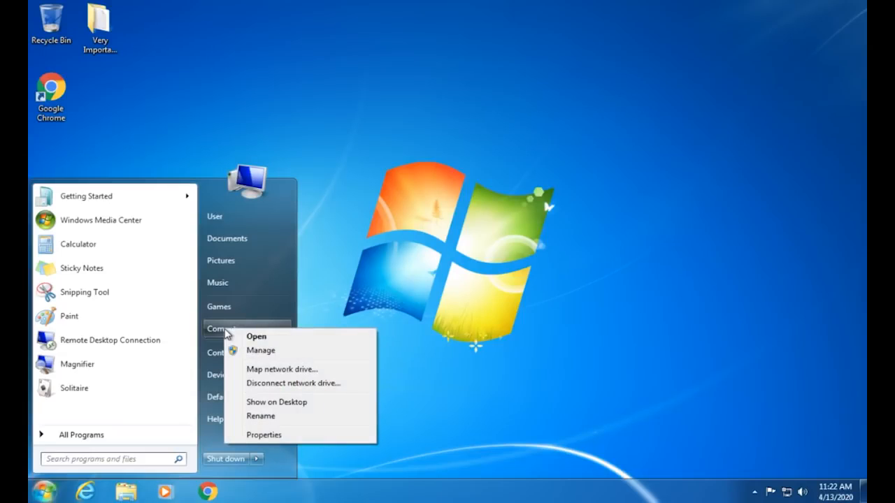
click(252, 435)
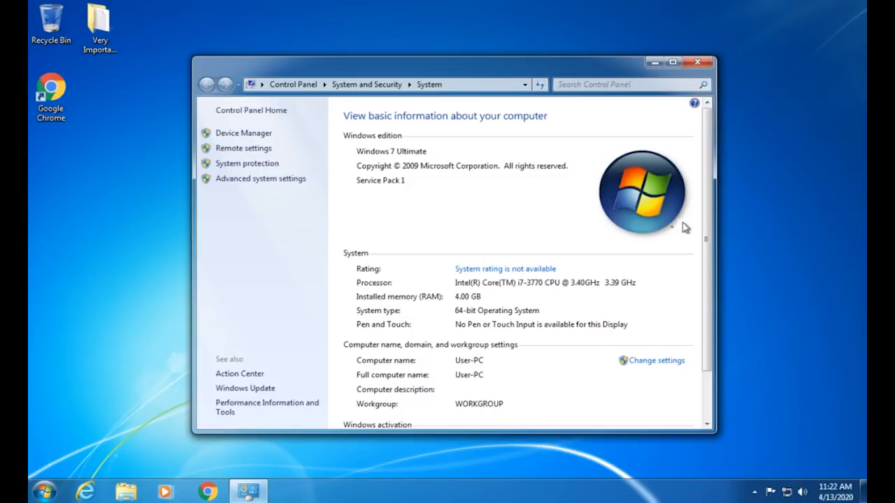
drag(704, 236, 708, 310)
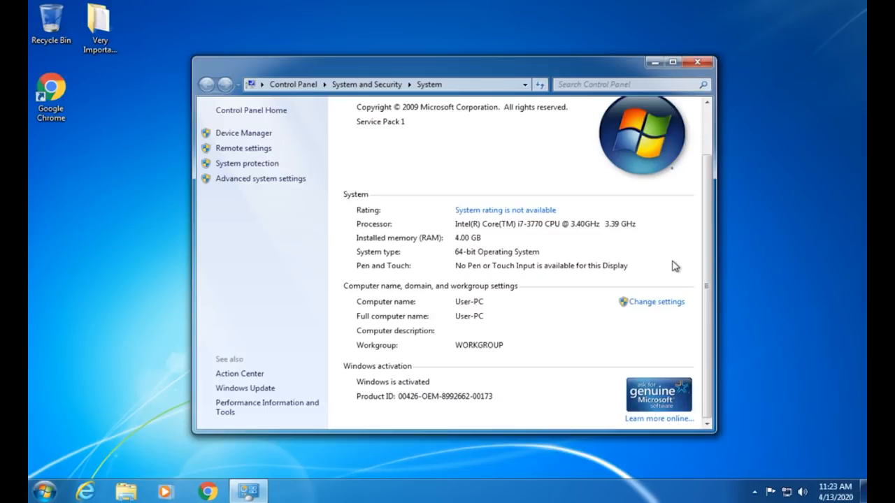
drag(708, 288, 707, 235)
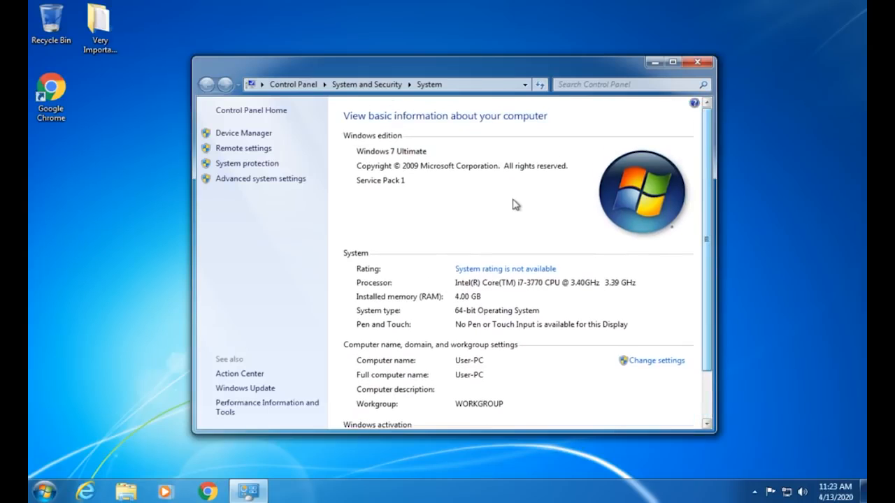
click(697, 62)
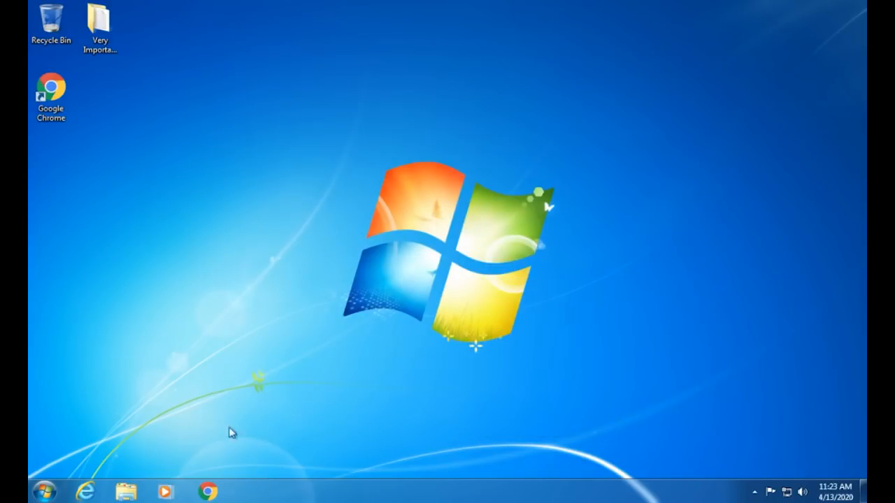
Switch to Google Chrome and search Google for "Download WIndows 10 ISO"
click(207, 492)
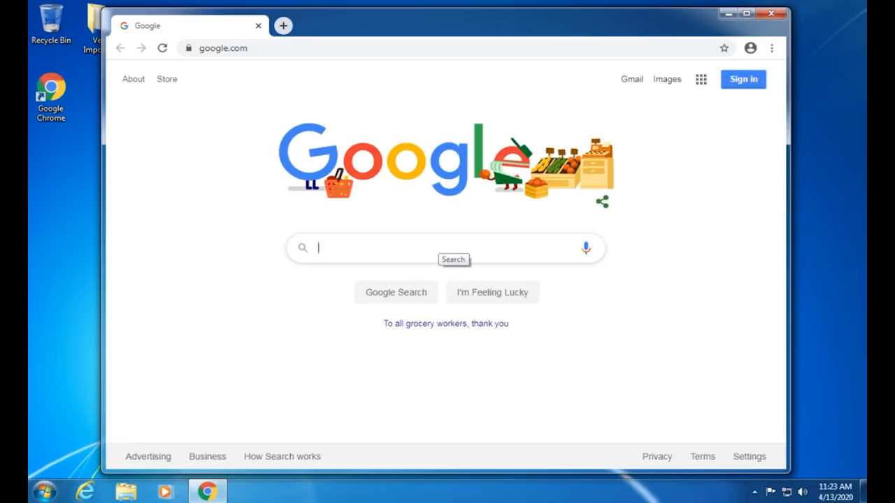
text(Download )
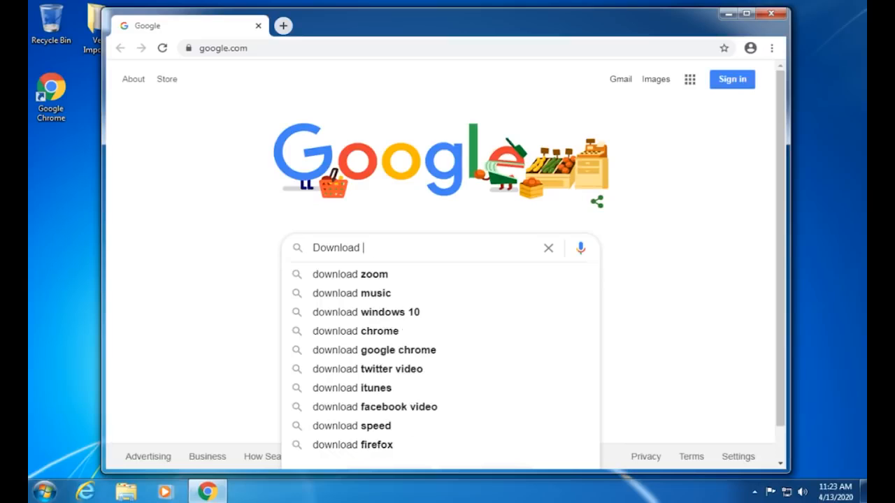
text(WIndows 10 ISO)
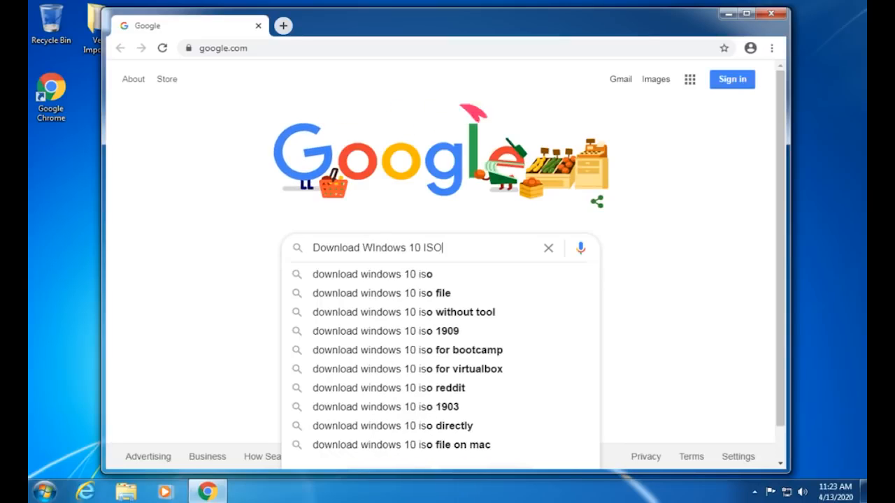
key(Return)
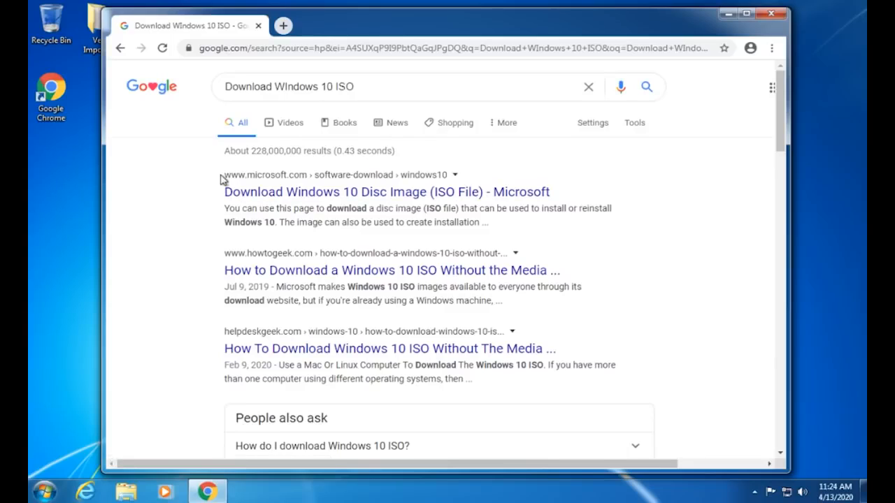
Open Microsoft's "Download Windows 10 Disc Image (ISO File)" page from the search results
drag(224, 176, 363, 180)
click(171, 192)
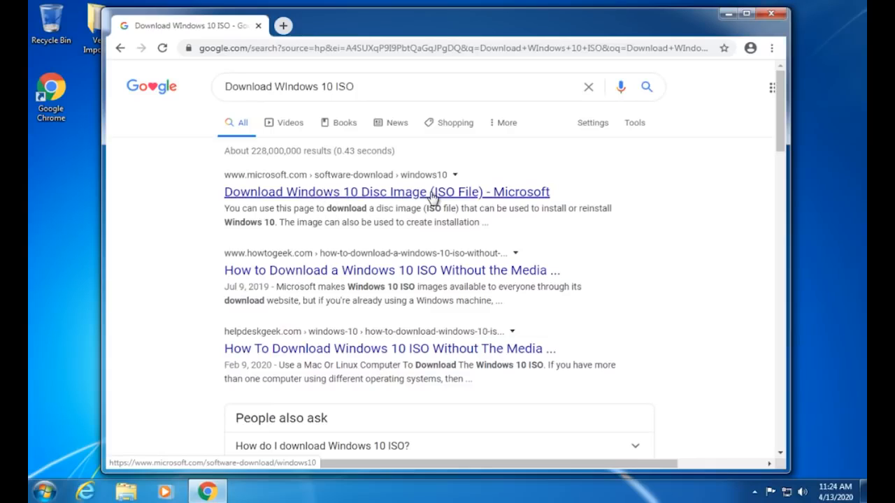
click(404, 194)
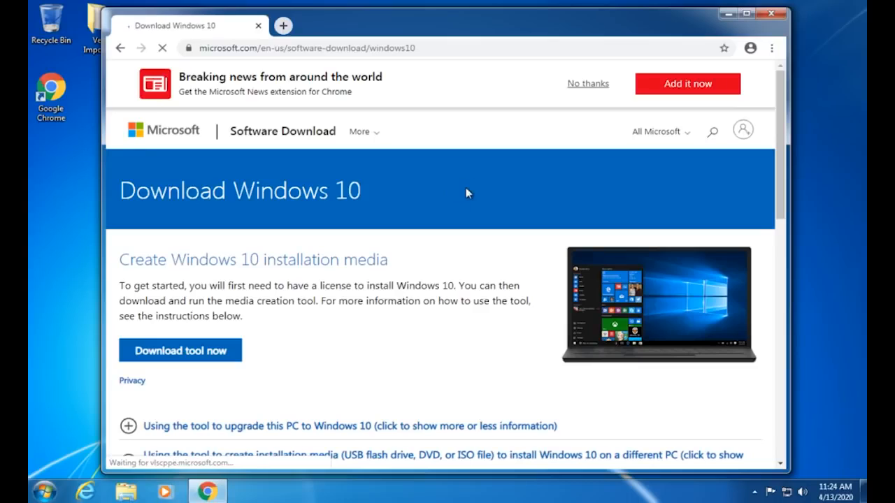
Download the Windows 10 media creation tool, run it with permission to make changes, and close the download page
drag(119, 259, 394, 266)
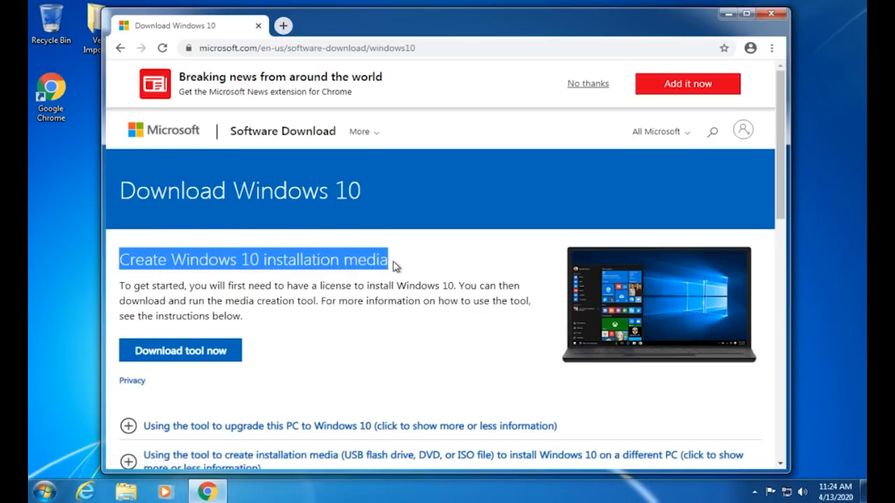
click(181, 351)
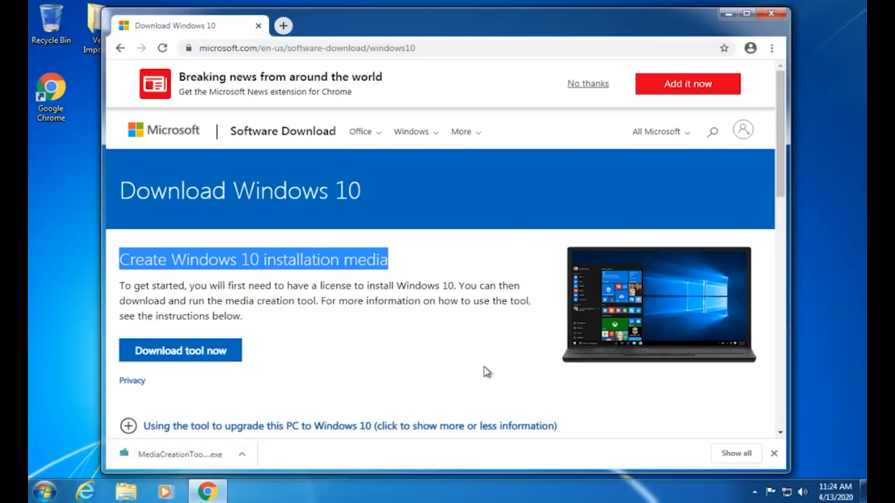
click(172, 454)
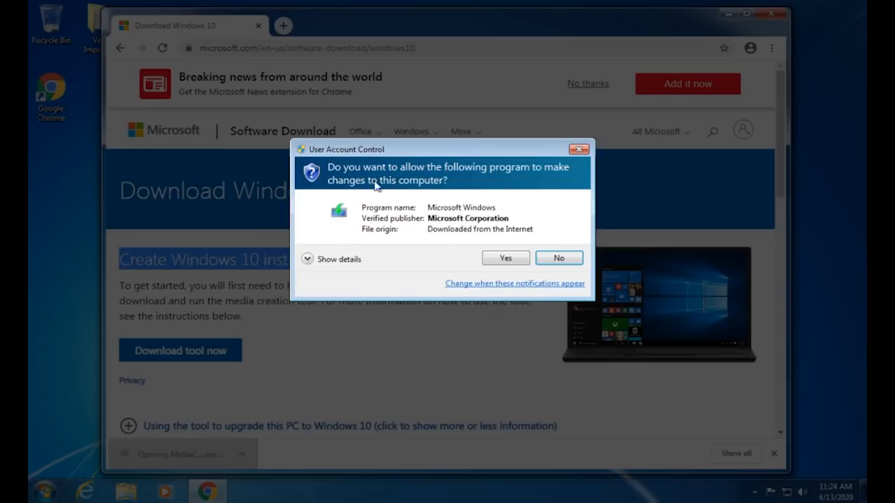
click(516, 258)
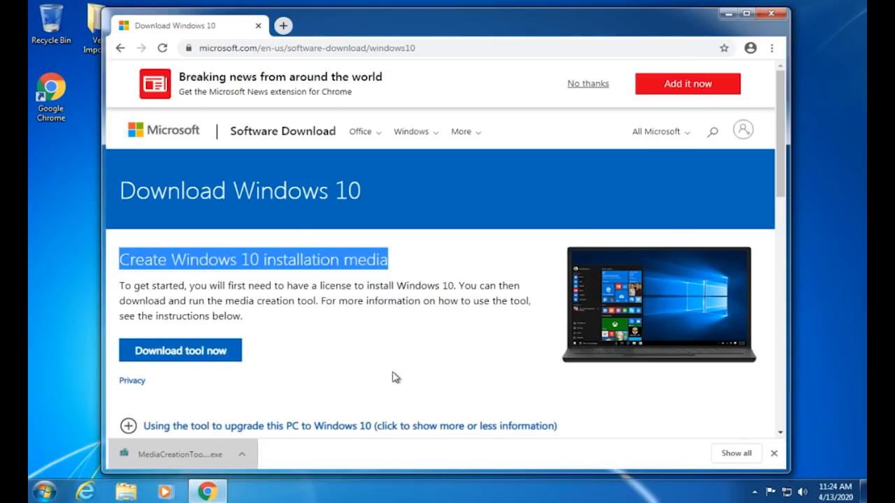
click(258, 26)
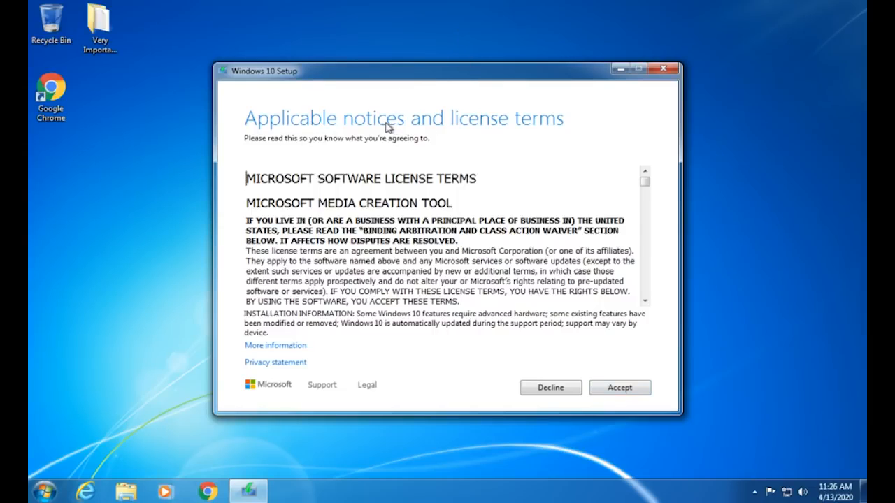
Accept both sets of license terms with "Upgrade this PC now" chosen, and open the options for what to keep
click(623, 390)
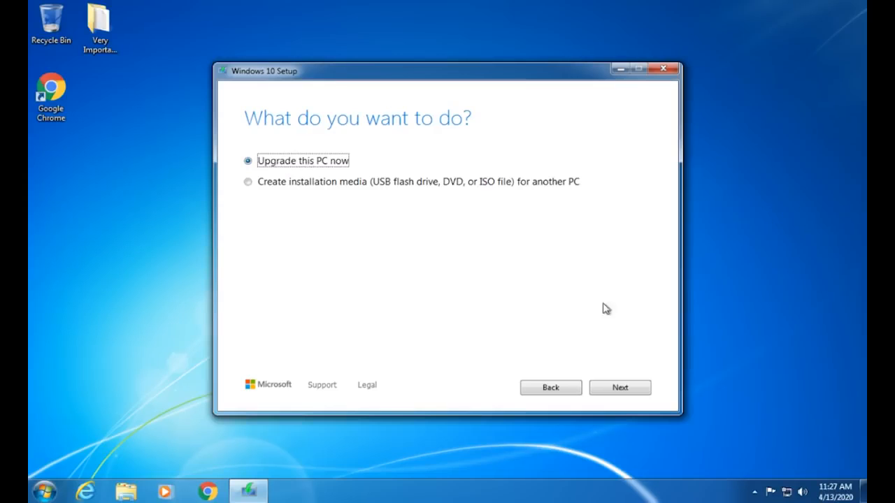
click(621, 387)
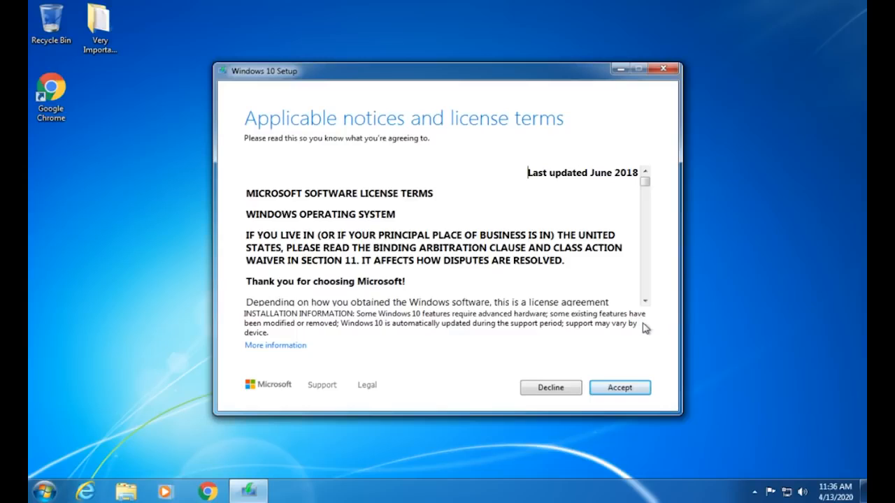
click(619, 388)
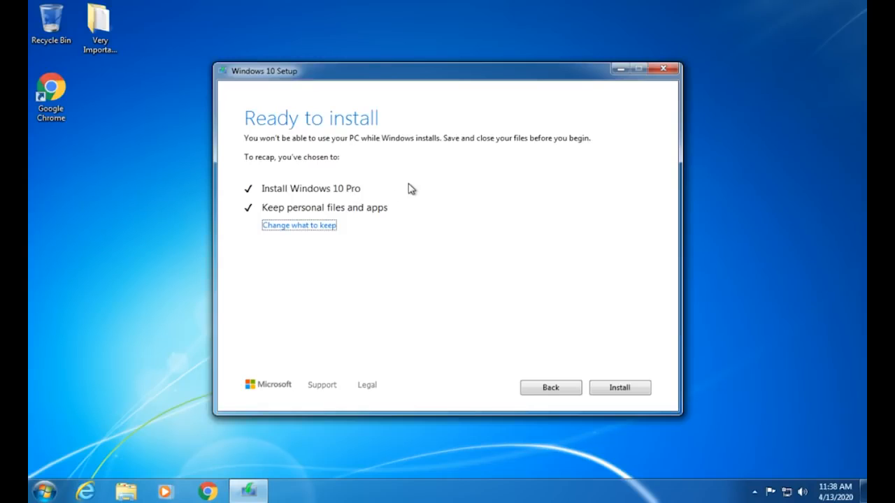
click(283, 226)
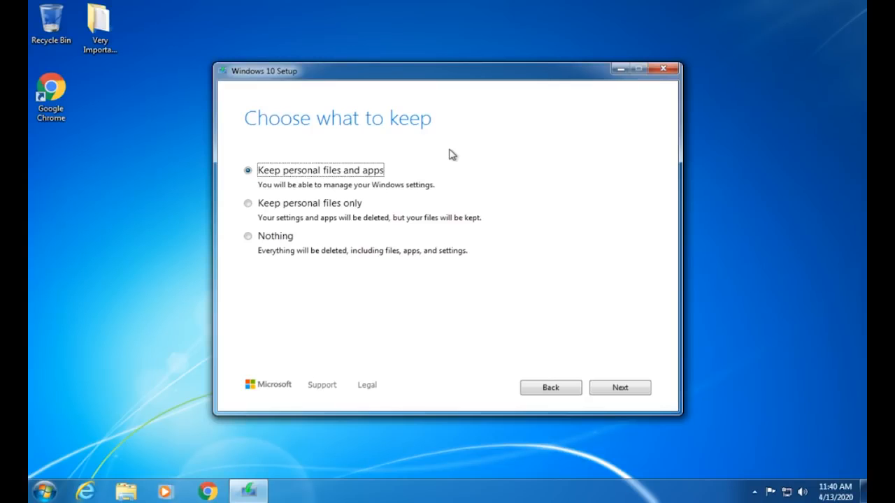
View the VERY IMPORTANT text document in the desktop's Very Important Stuff folder, and close both windows
click(119, 32)
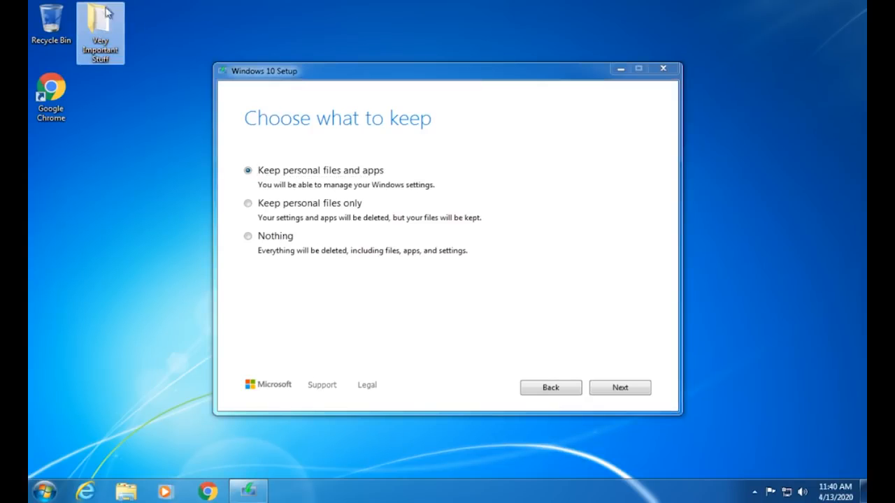
double_click(106, 50)
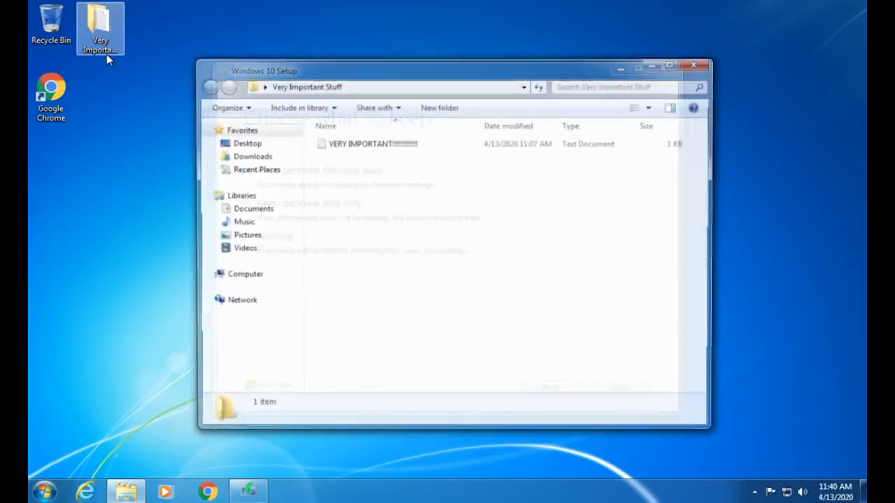
double_click(381, 144)
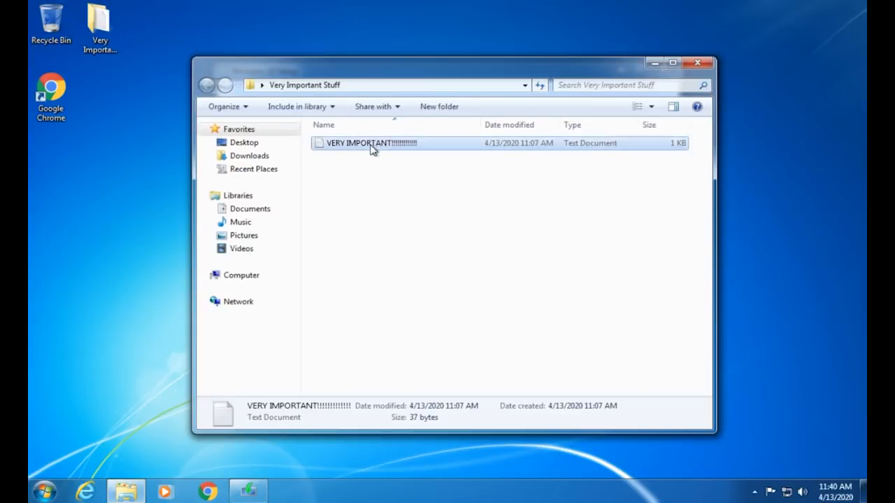
click(655, 21)
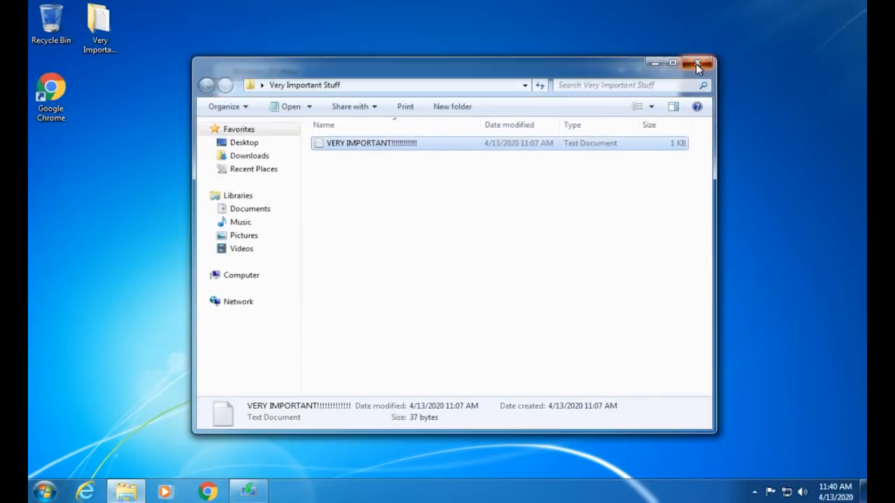
click(696, 63)
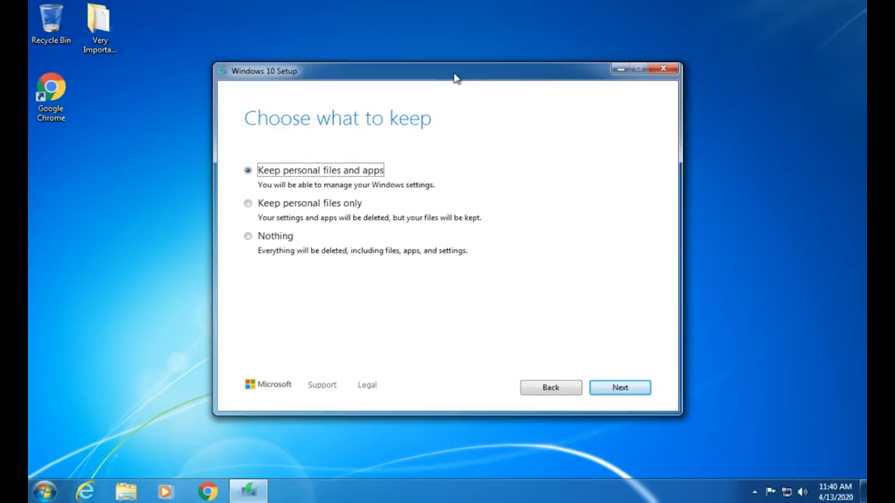
click(101, 25)
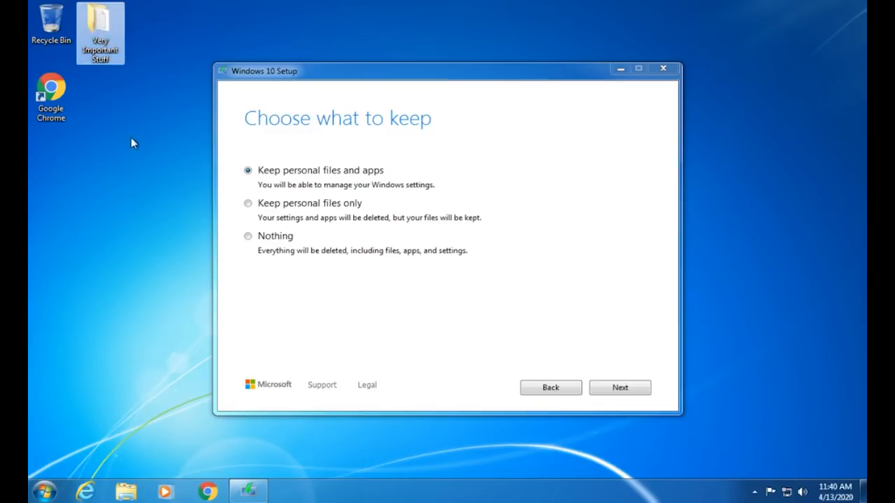
click(126, 117)
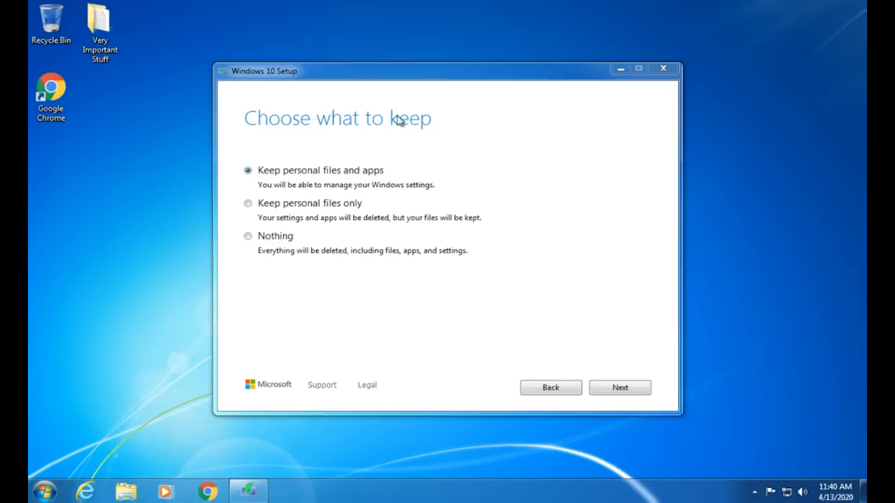
click(465, 153)
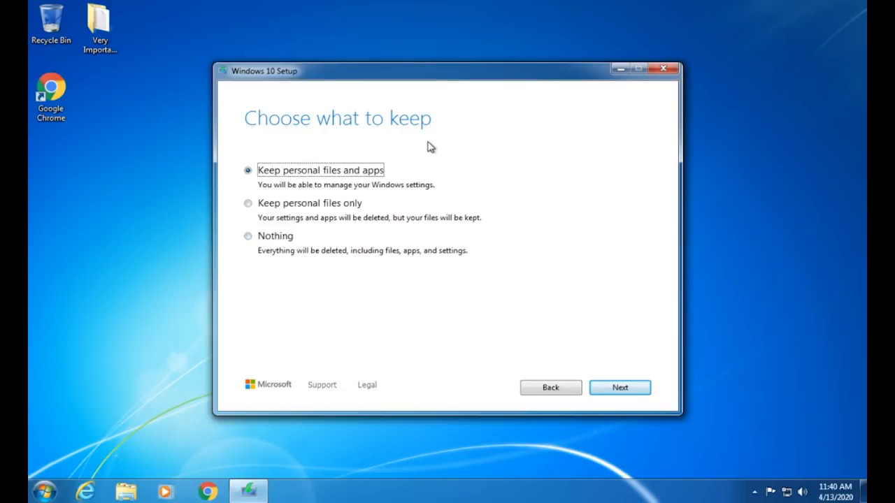
Choose "Keep personal files and apps" for the upgrade and continue to the installation summary
click(248, 237)
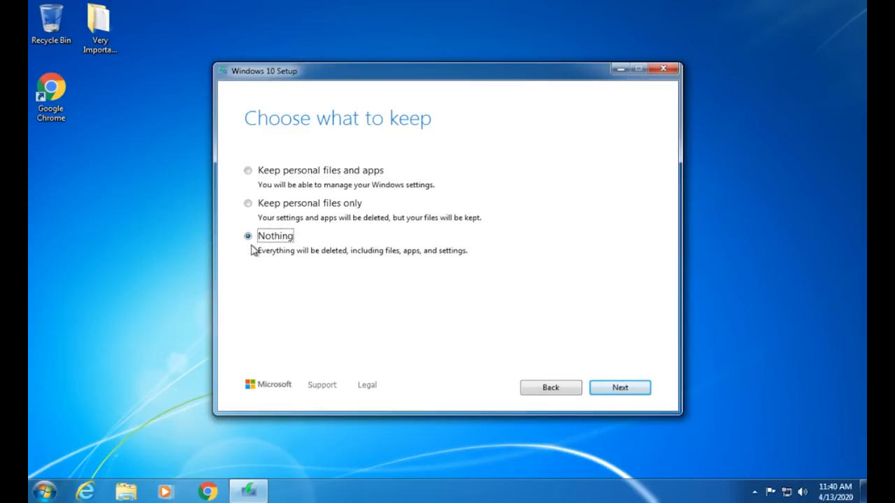
click(248, 204)
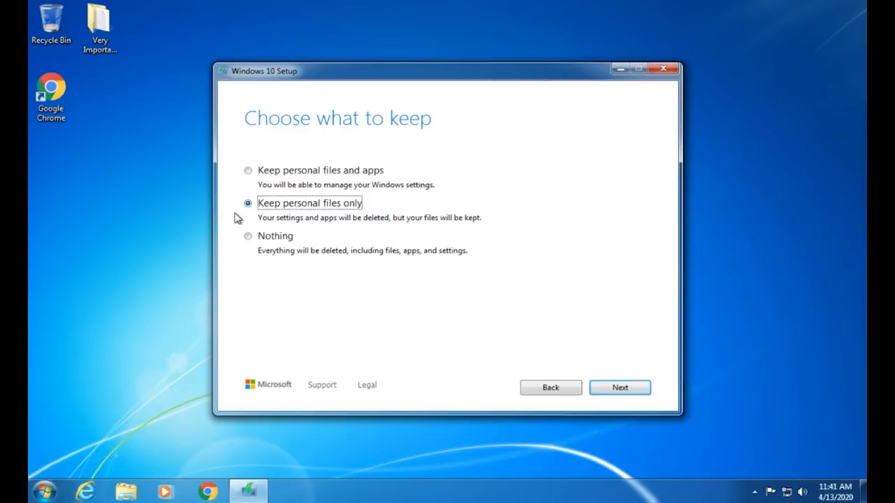
click(248, 172)
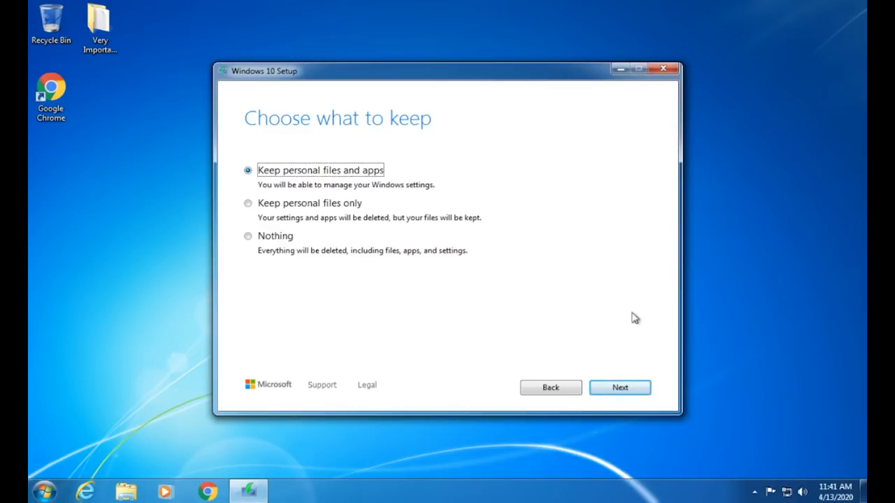
click(617, 388)
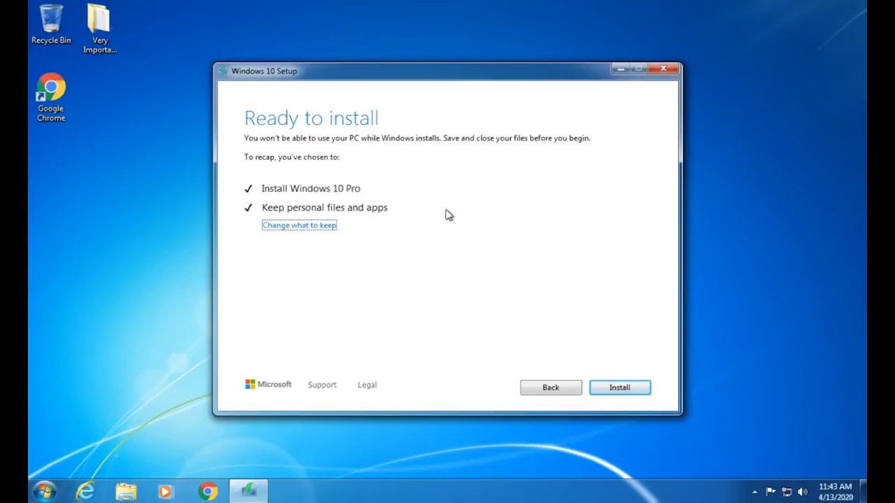
Install Windows 10 Pro with personal files and apps kept, and sign in to the upgraded PC with the account password
click(620, 388)
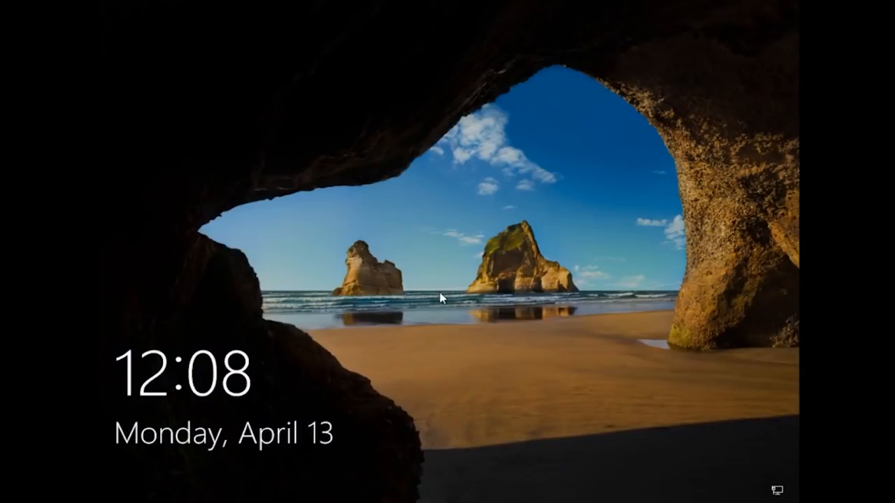
click(435, 292)
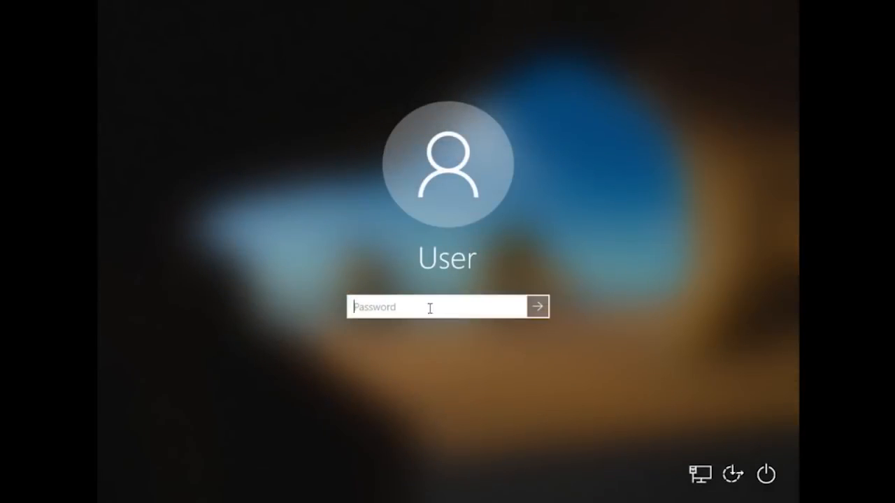
text(1)
key(Return)
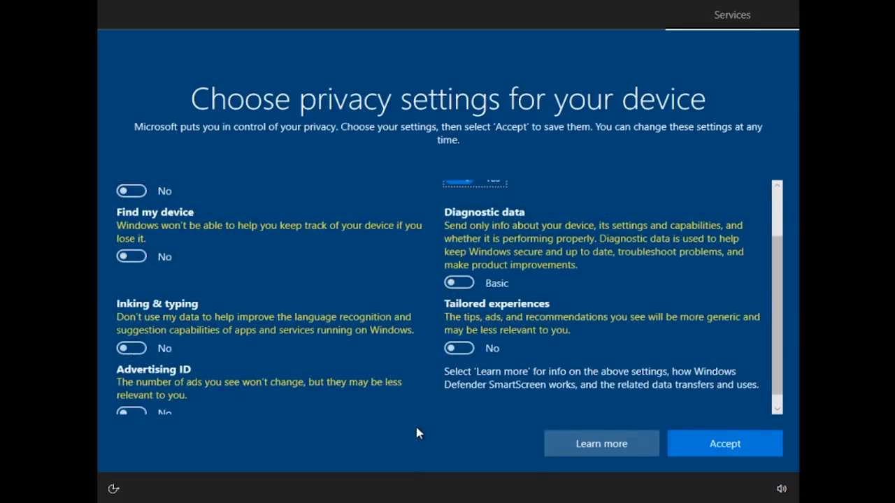
Set Location to No in the device privacy settings and accept the choices
scroll(416, 340, up, 1)
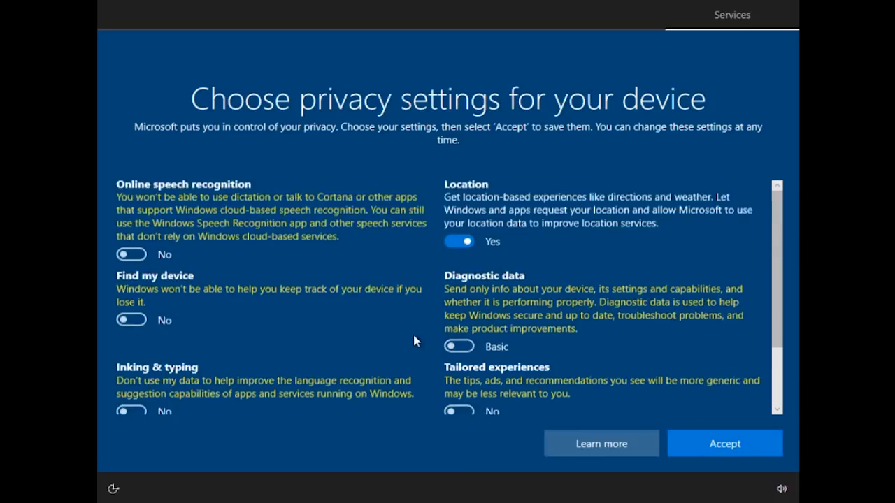
click(454, 243)
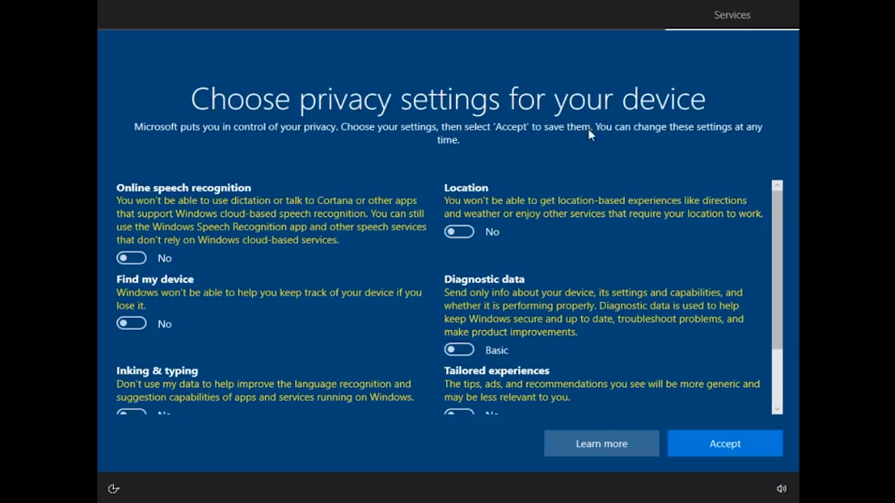
drag(778, 219, 787, 192)
click(725, 443)
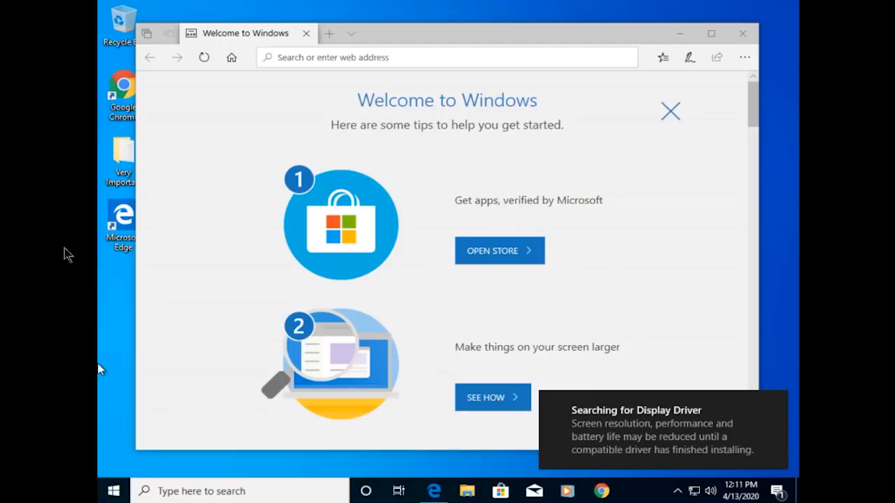
Close the Welcome to Windows page and view the Windows specifications on the System About page in Settings
click(464, 43)
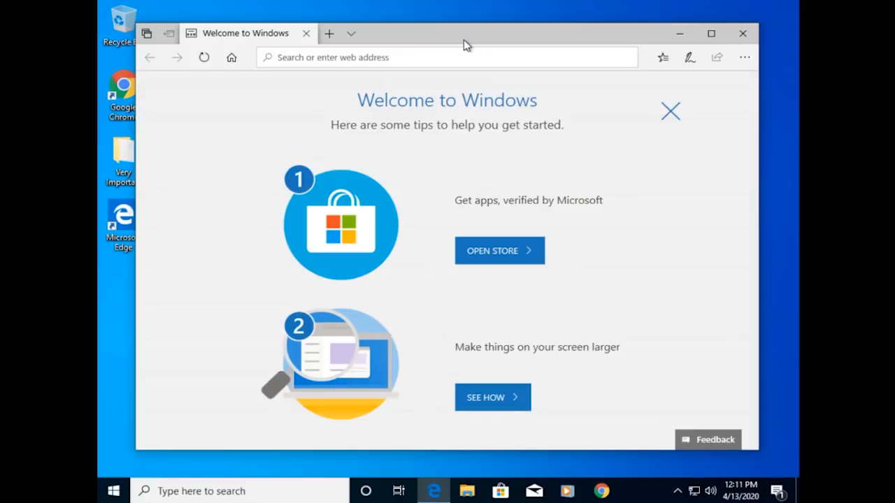
click(740, 34)
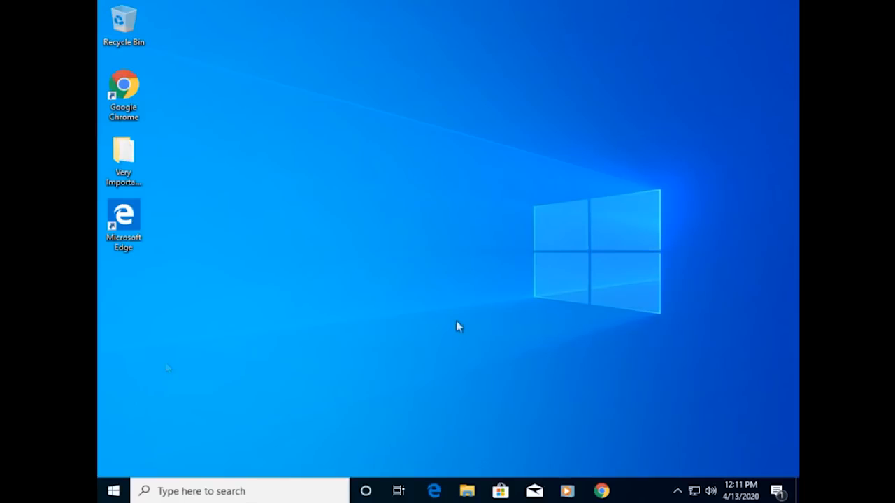
click(113, 491)
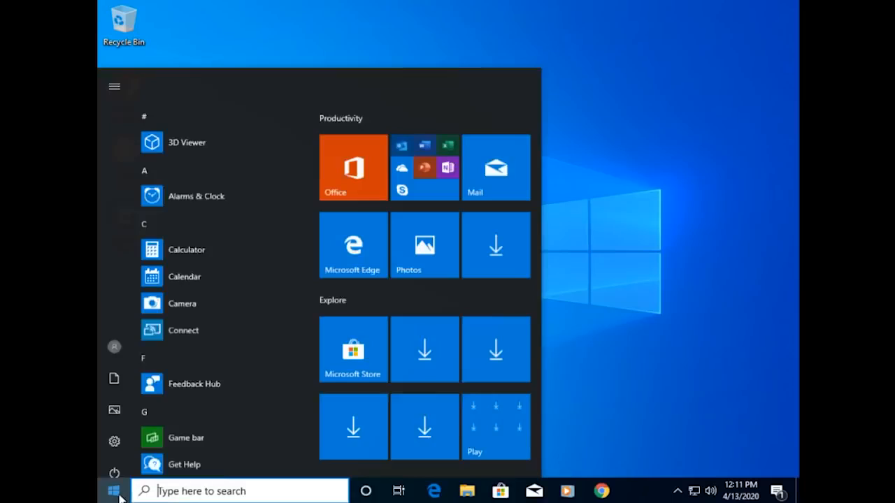
click(112, 431)
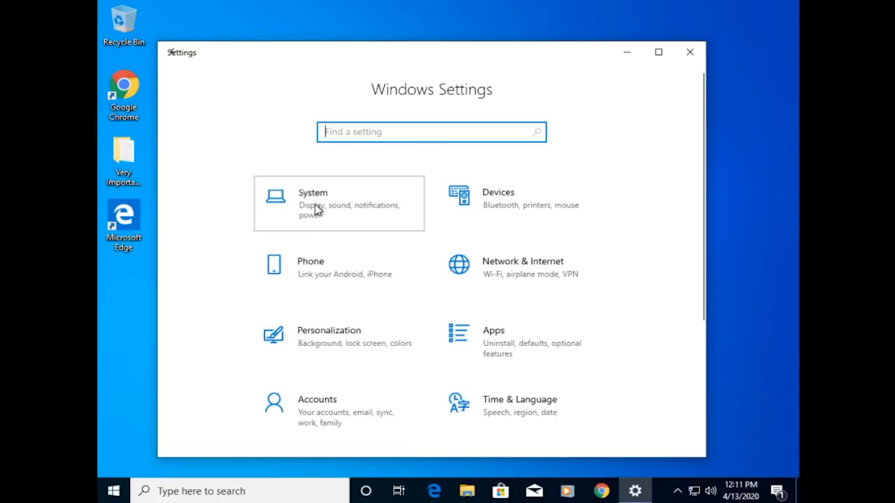
click(316, 209)
scroll(248, 414, down, 3)
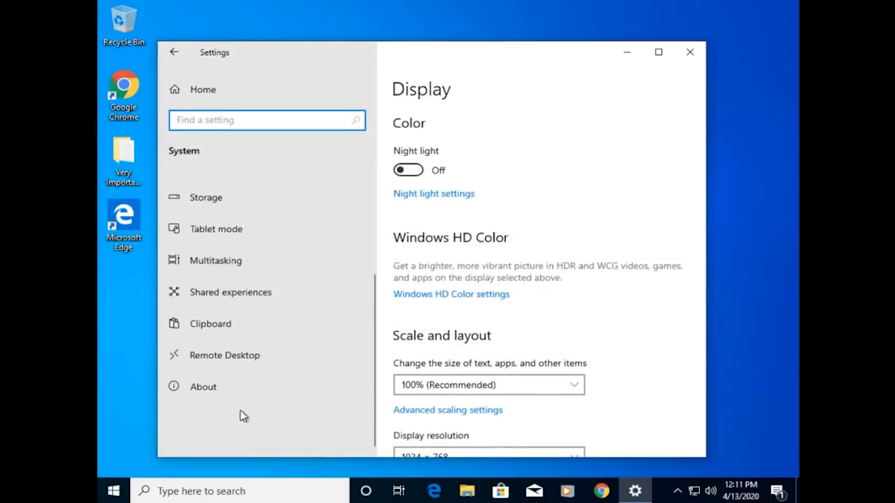
click(207, 386)
scroll(568, 381, down, 3)
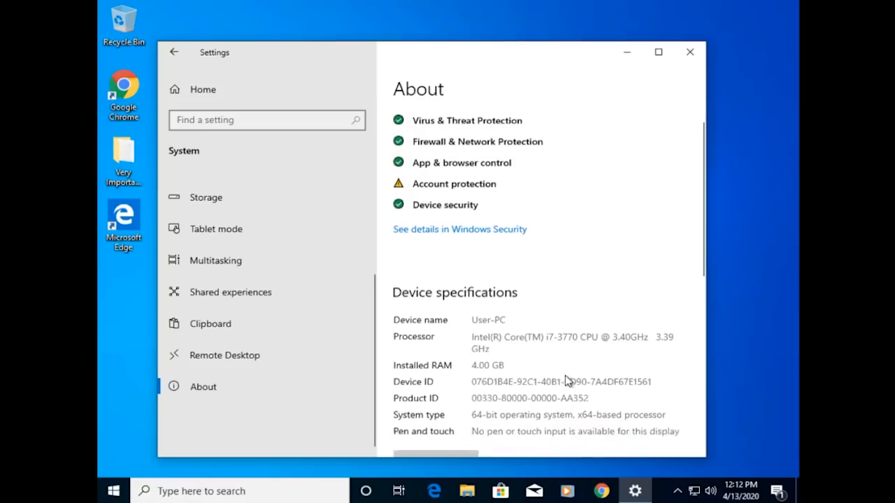
scroll(568, 381, down, 3)
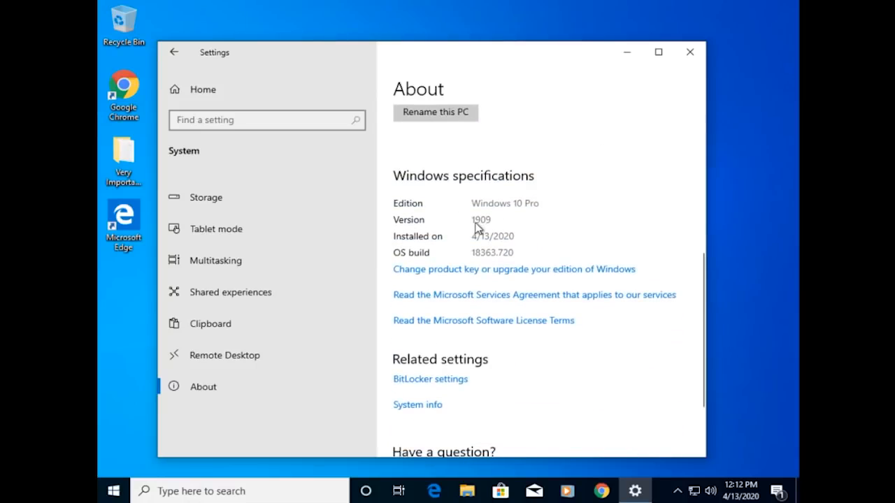
Check the Windows activation status under Update & Security, and close Settings
click(262, 85)
scroll(476, 365, down, 3)
click(471, 398)
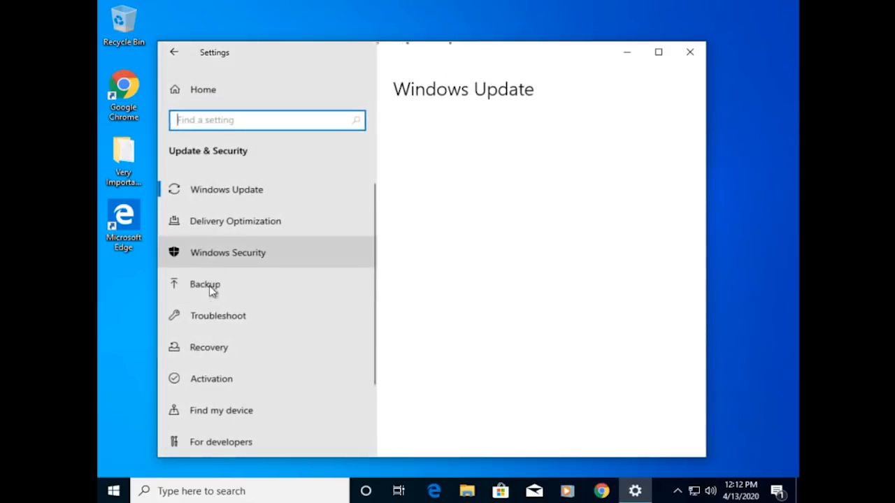
click(226, 379)
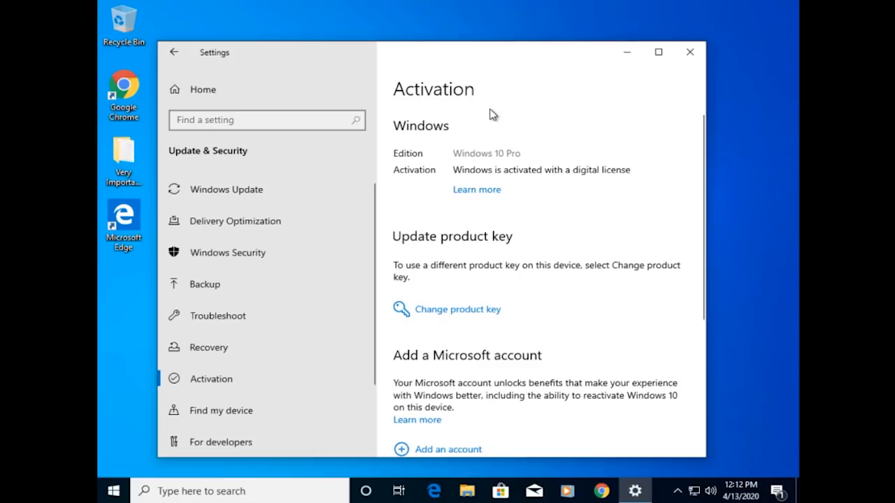
click(688, 52)
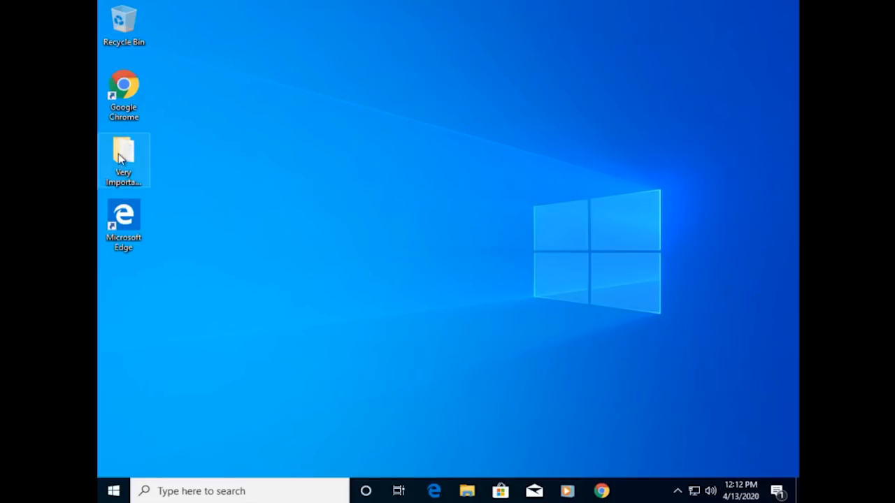
View the VERY IMPORTANT text document in the desktop's Very Important Stuff folder to check it was kept, and close both windows
double_click(130, 179)
double_click(360, 138)
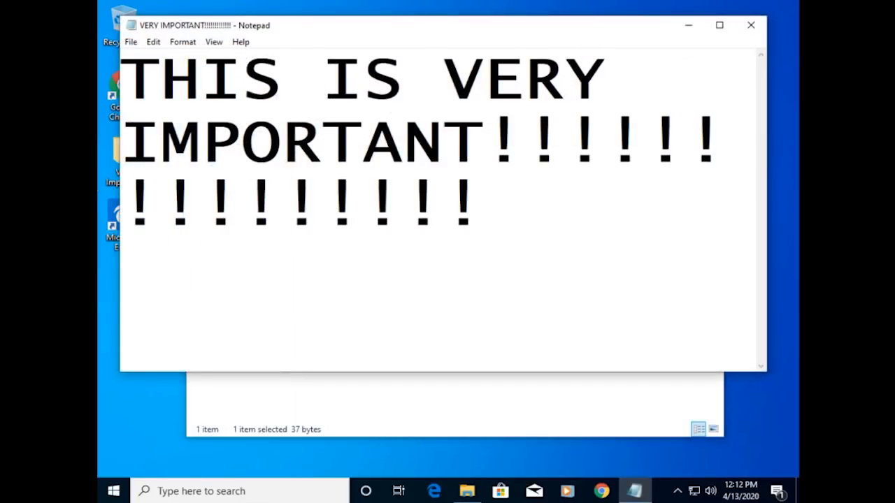
click(751, 25)
click(713, 56)
right_click(441, 219)
click(453, 246)
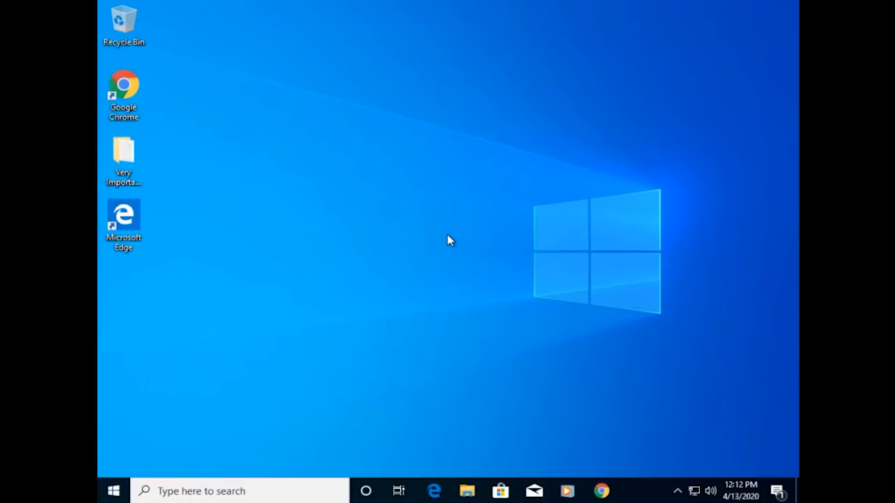